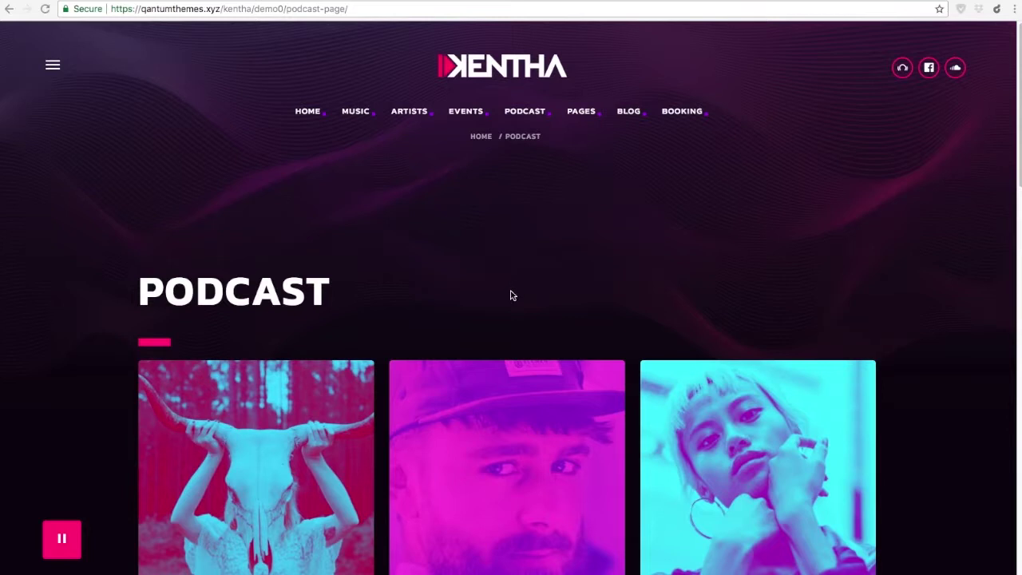
# - Scroll to the podcast cards and flip open the PDC 19, PDCST 18 and PDCST 17 players
pyautogui.scroll(-3, 514, 294)
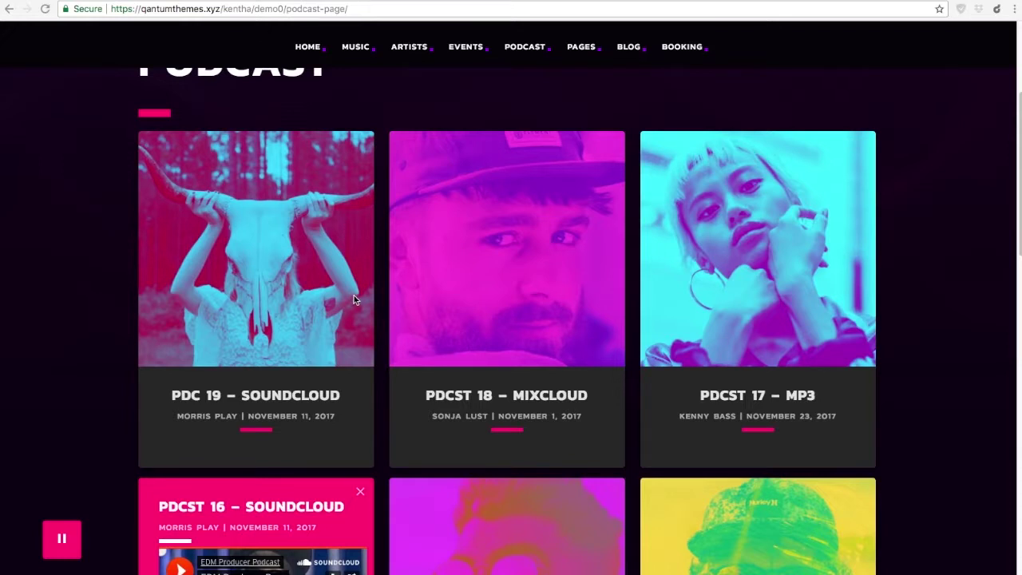
pyautogui.scroll(-1, 356, 300)
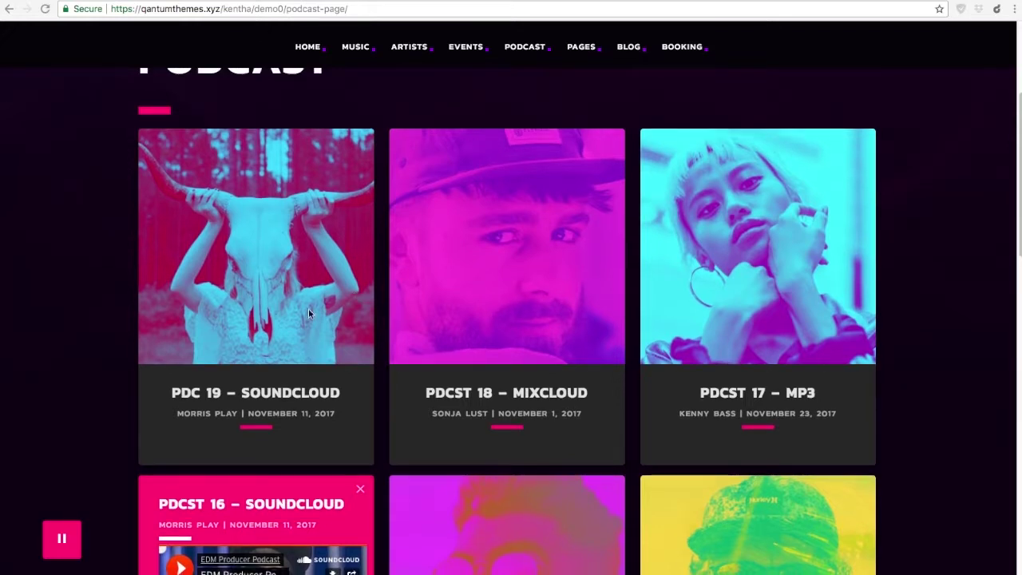
pyautogui.click(296, 282)
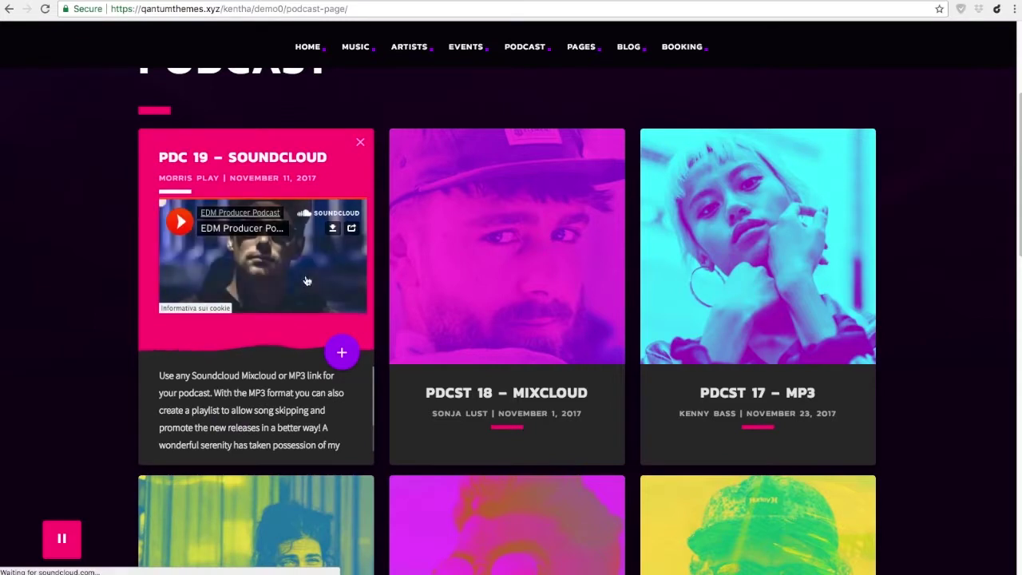
pyautogui.click(531, 252)
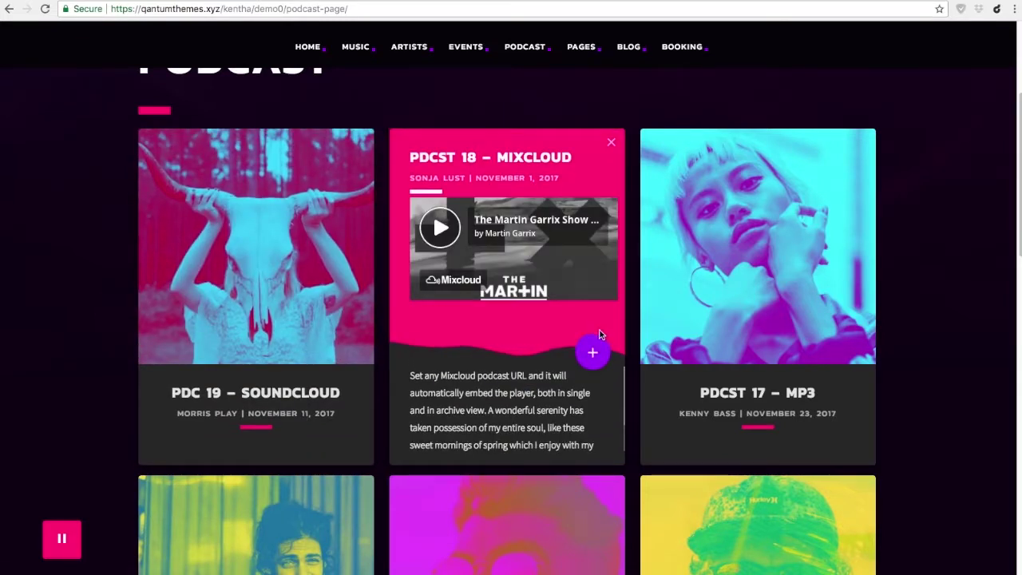
pyautogui.click(733, 294)
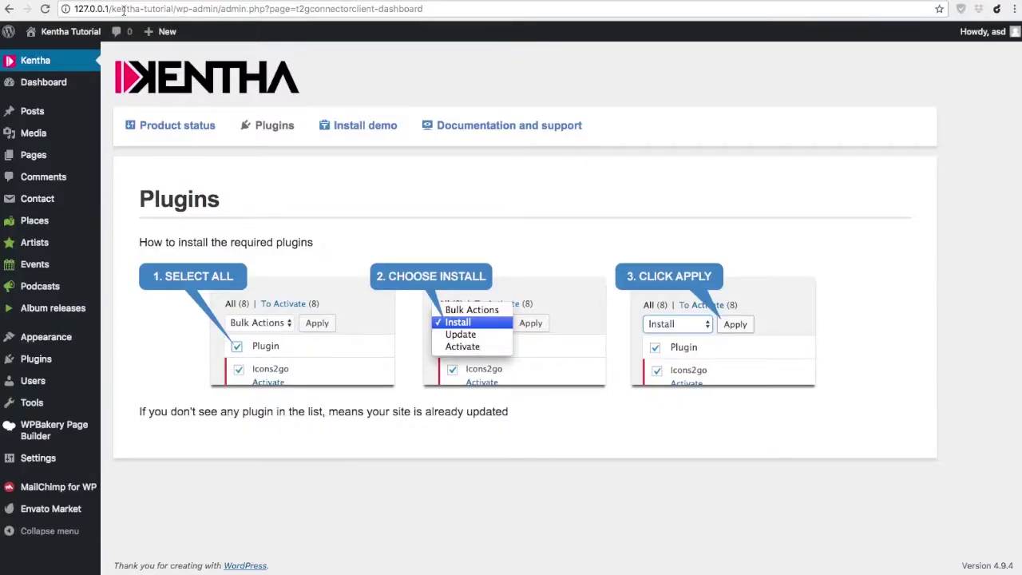
# - Start a new podcast titled 'Podcast #35' with the body text 'My latest mix'
pyautogui.moveTo(48, 286)
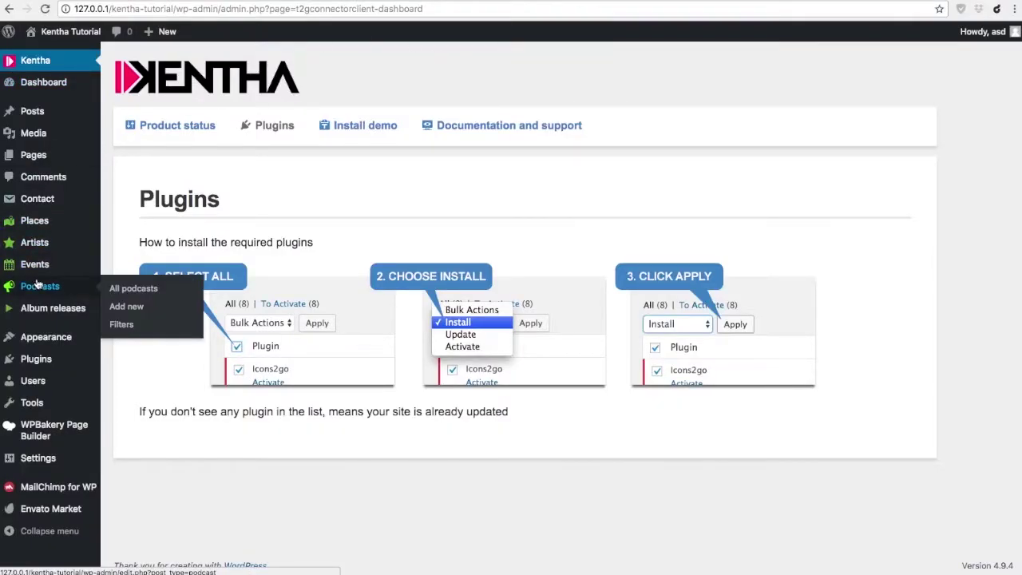
pyautogui.click(148, 311)
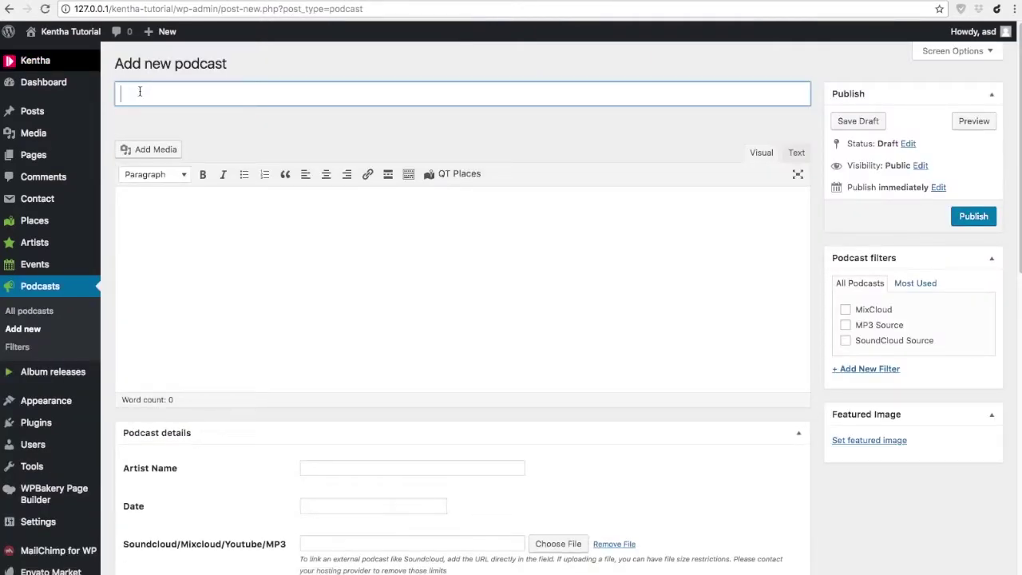
pyautogui.write('Podcast #35')
pyautogui.click(240, 279)
pyautogui.write('My ')
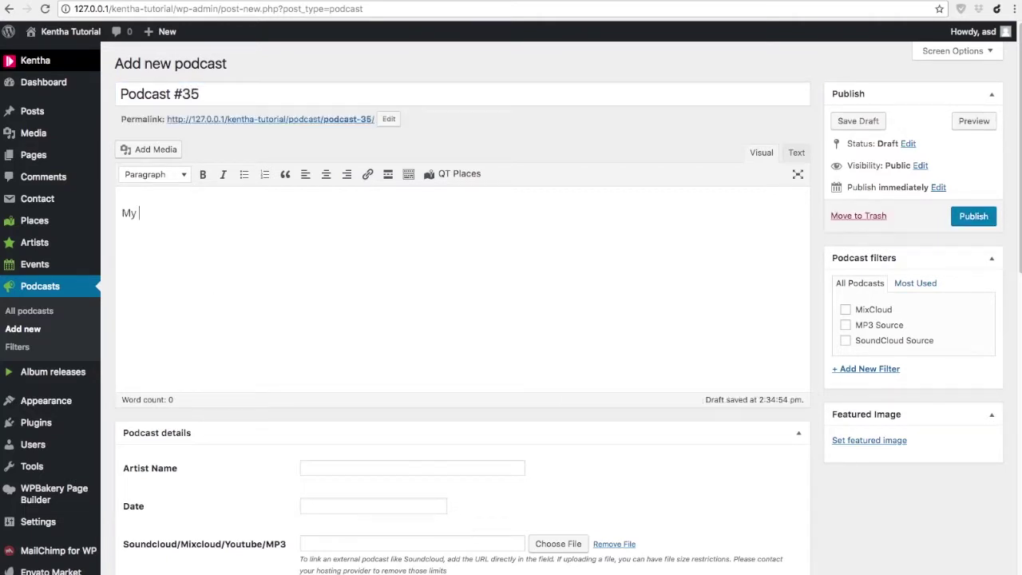
pyautogui.write('latest mix')
# - Fill in the artist name and set the podcast date to 2018-04-18
pyautogui.scroll(-3, 256, 450)
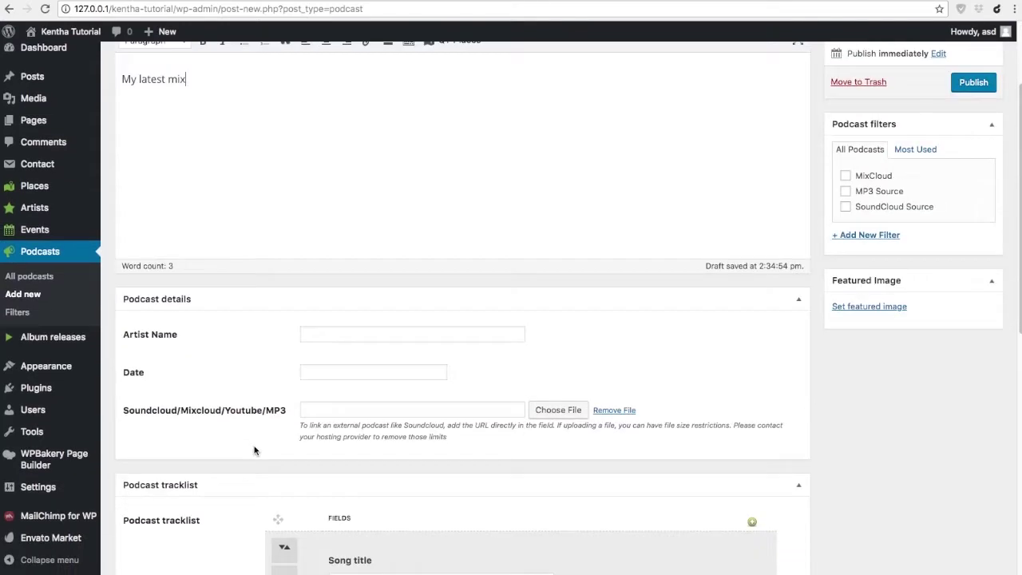
pyautogui.click(367, 334)
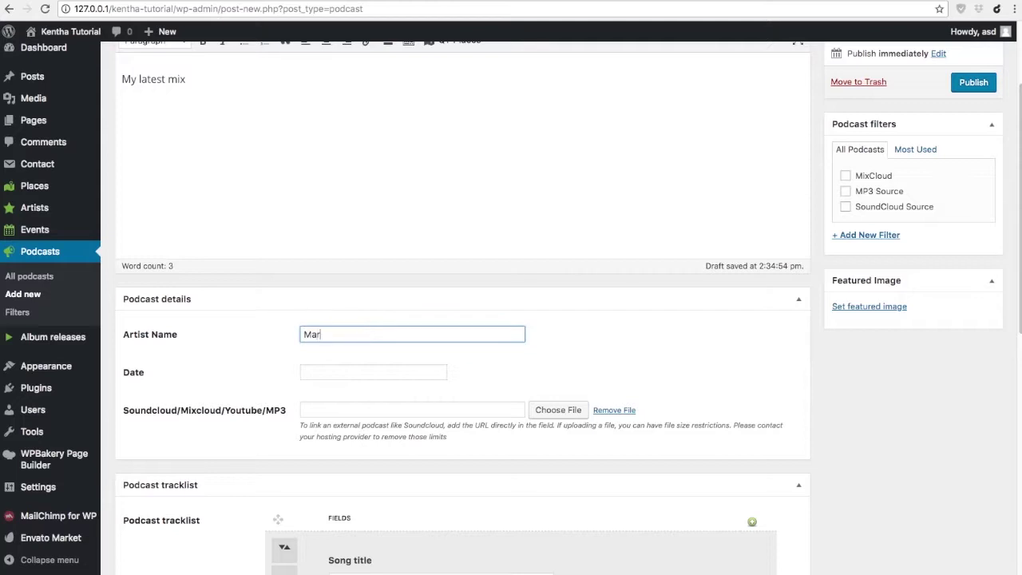
pyautogui.write('Martin Garlicks')
pyautogui.click(369, 365)
pyautogui.click(354, 479)
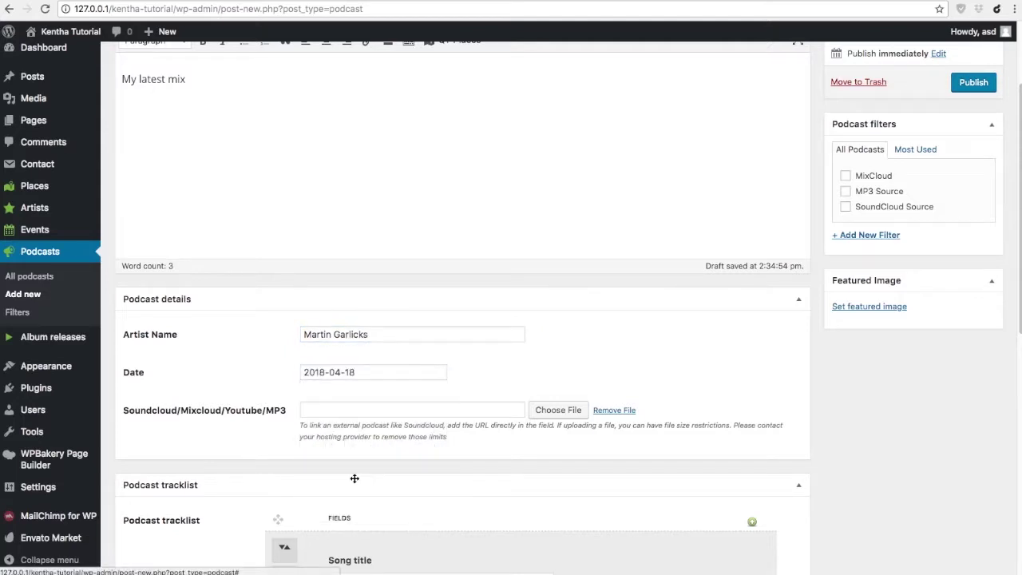
pyautogui.scroll(-2, 199, 438)
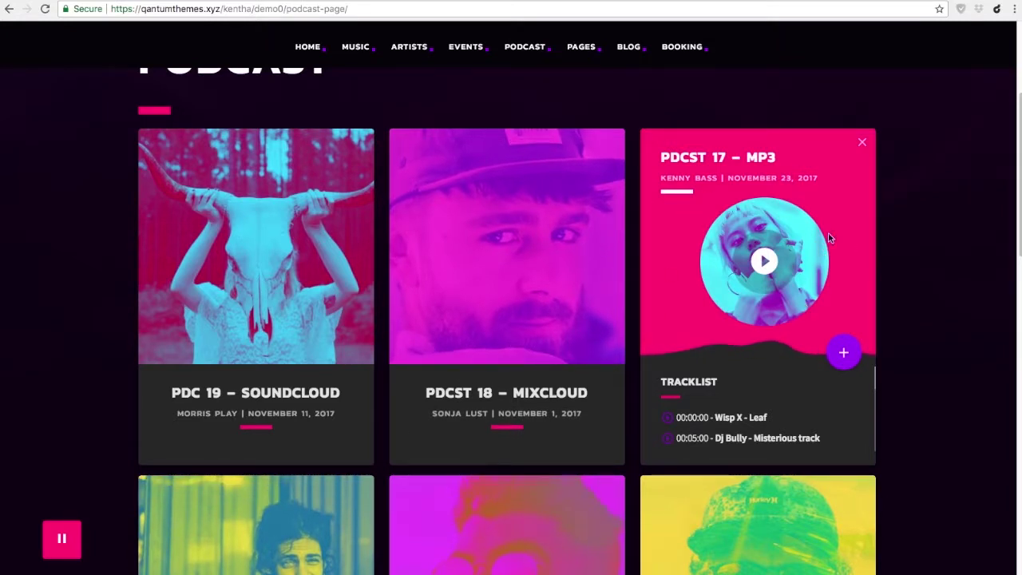
# - Play the PDCST 17 MP3 podcast from its cover on the podcast page
pyautogui.click(773, 268)
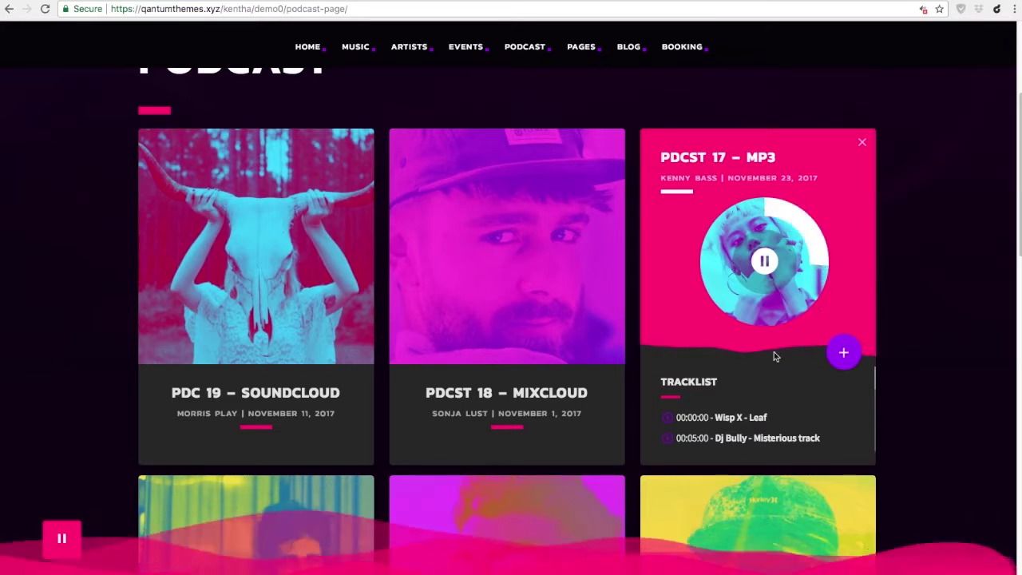
pyautogui.moveTo(64, 537)
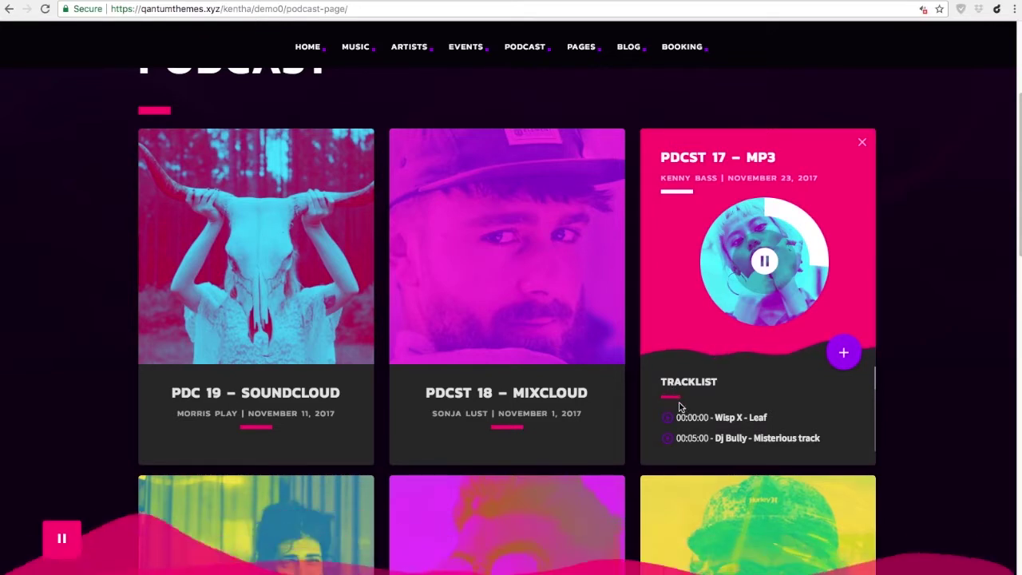
pyautogui.scroll(-1, 680, 406)
pyautogui.scroll(-2, 680, 406)
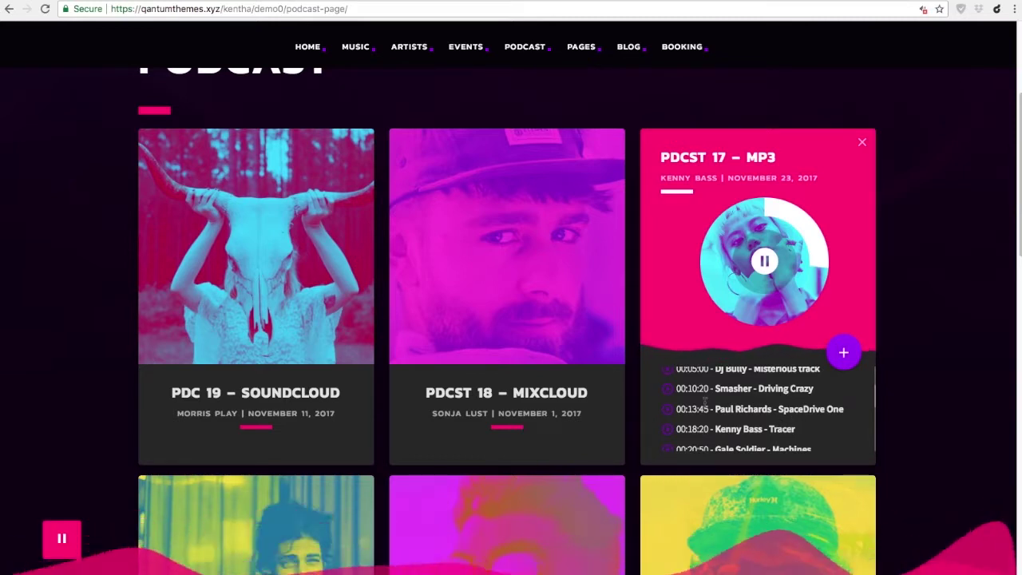
pyautogui.scroll(2, 705, 402)
pyautogui.scroll(-1, 705, 401)
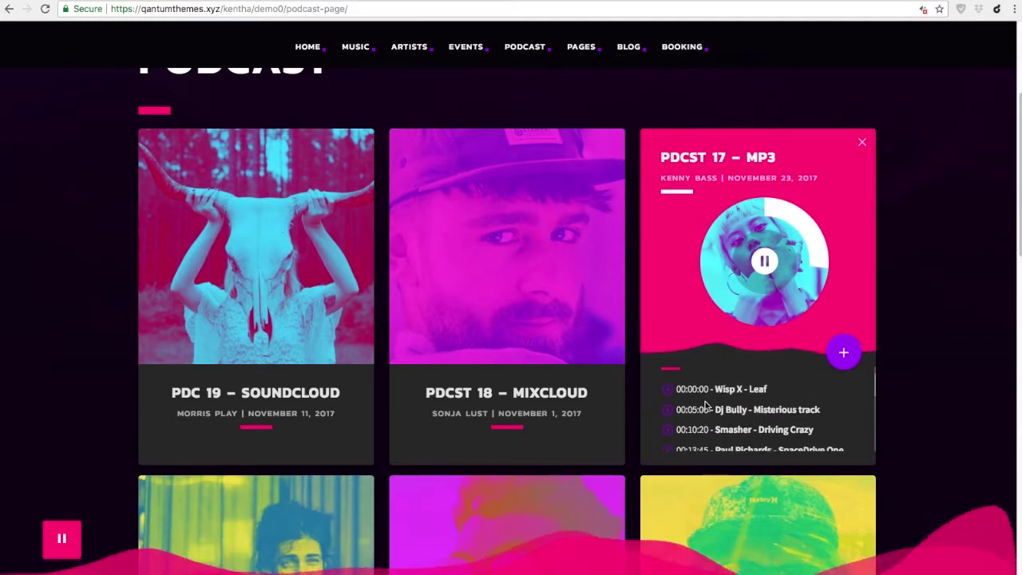
pyautogui.scroll(-1, 722, 407)
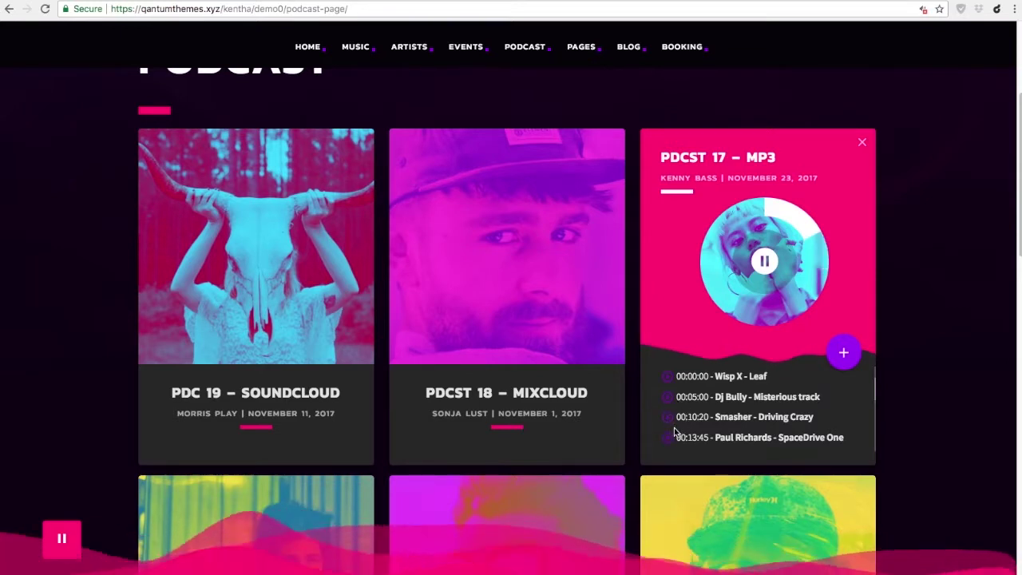
pyautogui.scroll(-3, 673, 423)
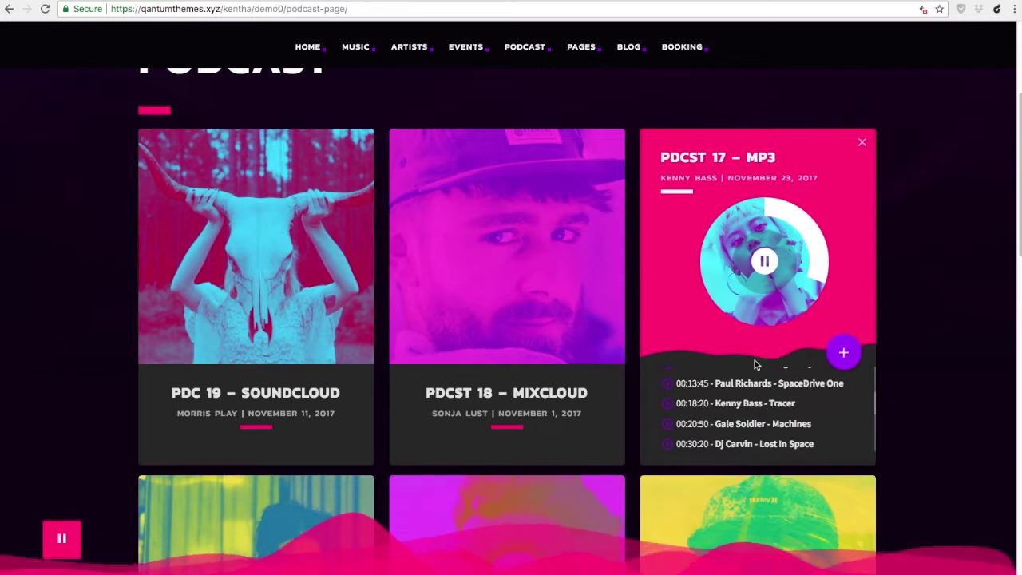
pyautogui.scroll(-2, 668, 432)
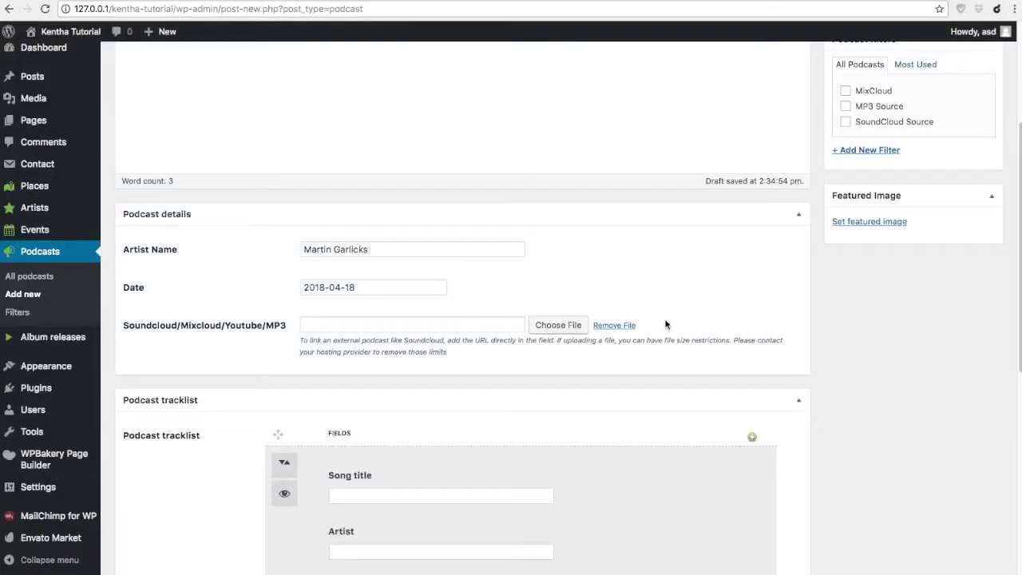
# - Upload podcast-2.mp3 to the media library and insert its URL into the MP3 source field
pyautogui.click(559, 325)
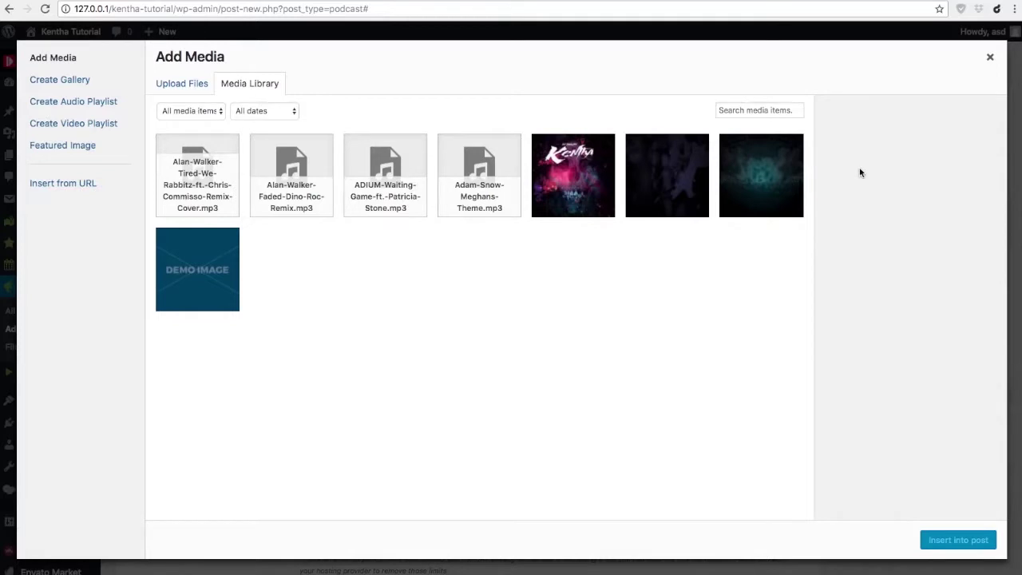
pyautogui.press('super+Tab')
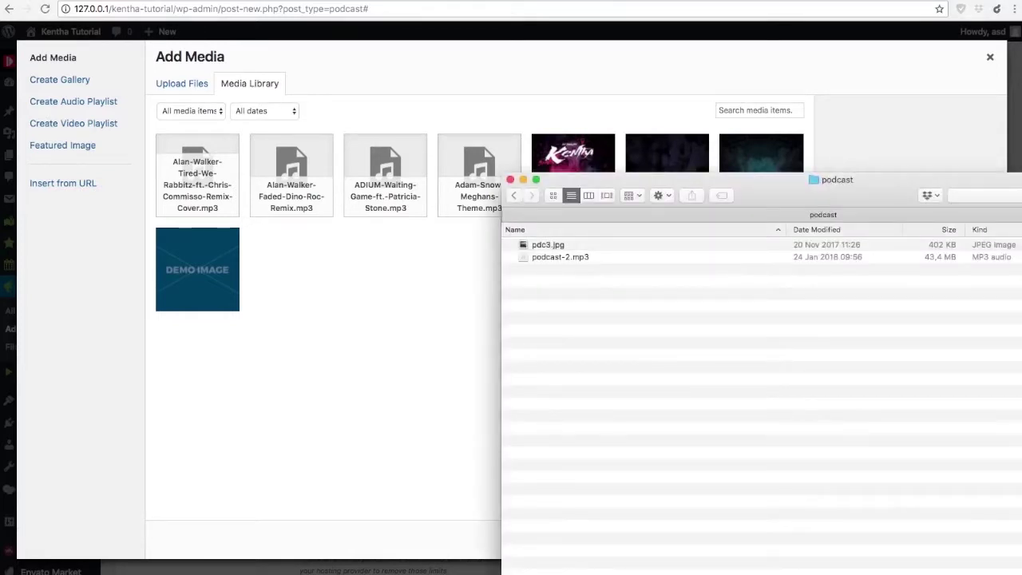
pyautogui.moveTo(548, 257); pyautogui.dragTo(226, 294)
pyautogui.click(340, 427)
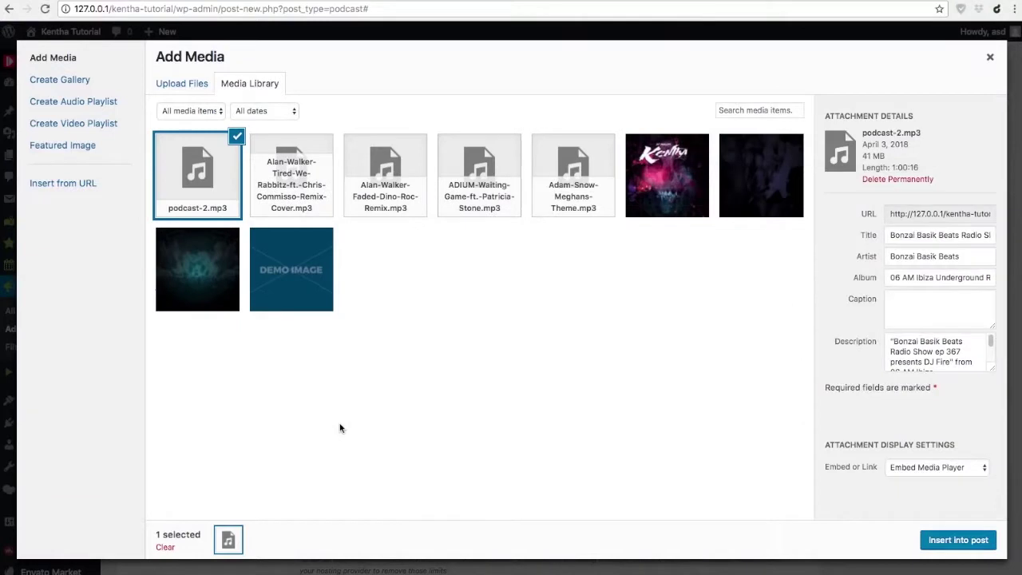
pyautogui.click(924, 546)
pyautogui.scroll(-3, 436, 432)
pyautogui.scroll(-5, 437, 436)
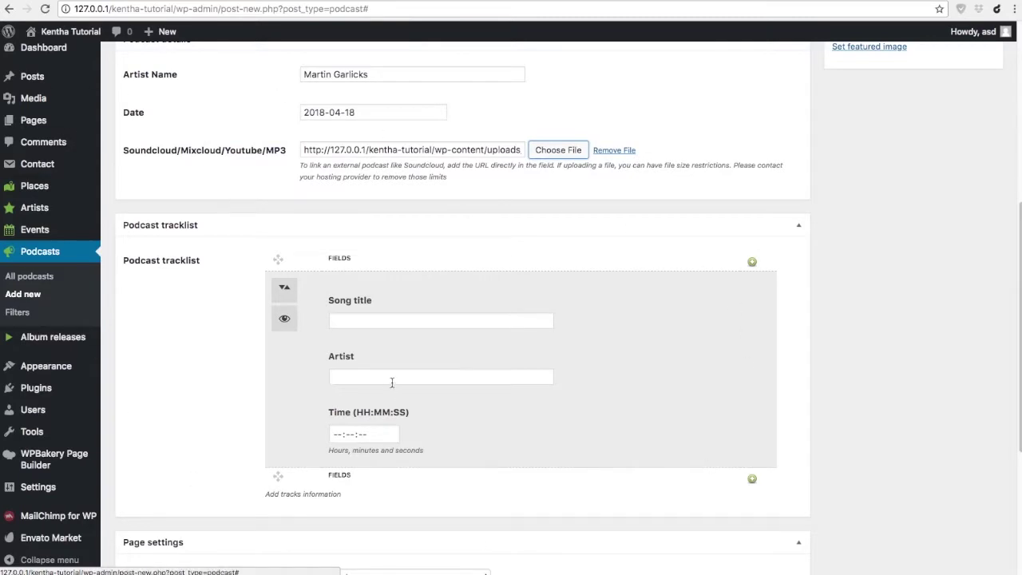
# - Enter the first track: Track One by Dj One at 00:05:20
pyautogui.click(359, 321)
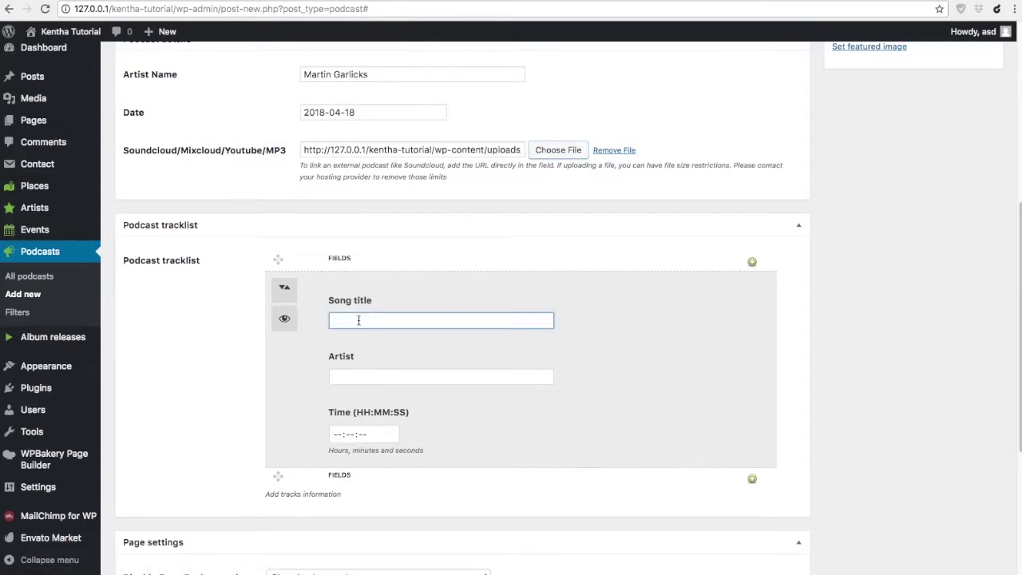
pyautogui.write('Track One')
pyautogui.click(354, 375)
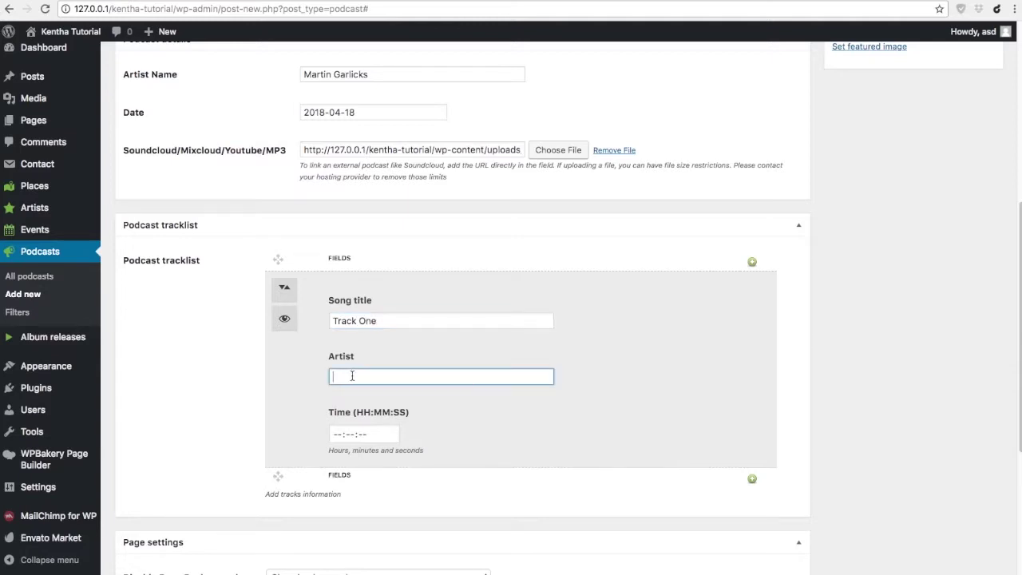
pyautogui.write('Dj One')
pyautogui.click(337, 436)
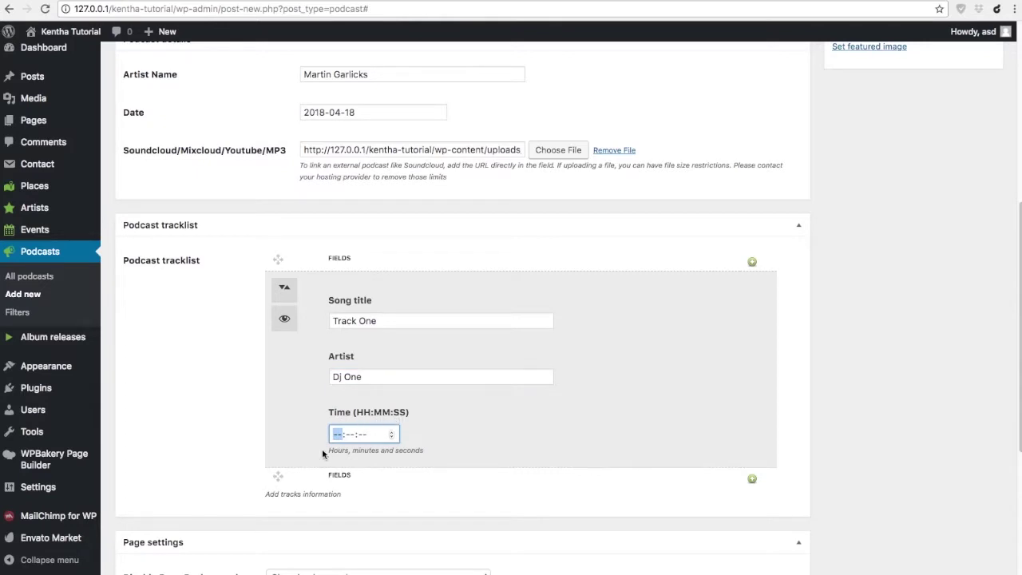
pyautogui.write('00:05:20')
# - Add a second track row: Track Two by Dj Beta at 00:10:20
pyautogui.click(752, 479)
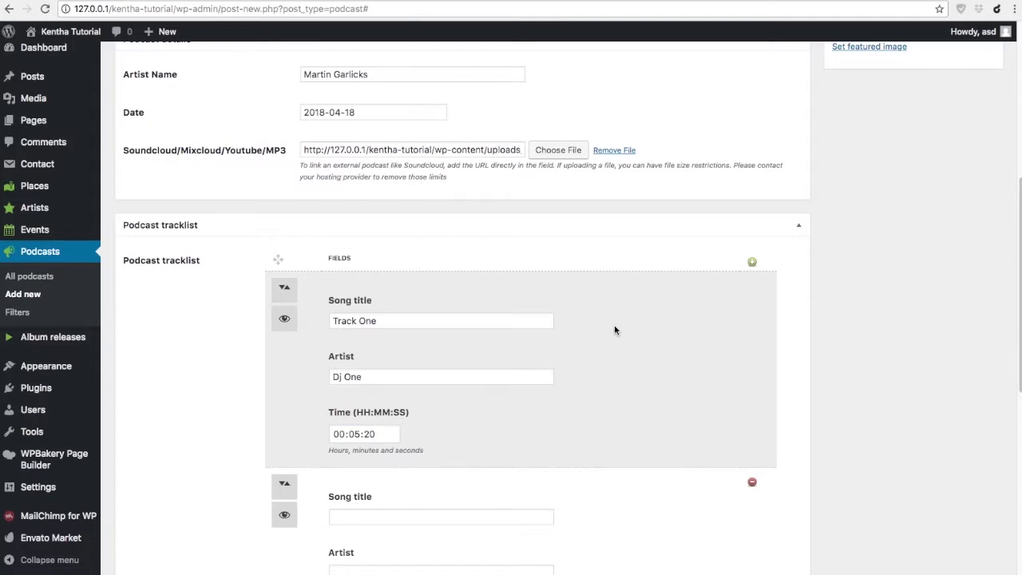
pyautogui.scroll(-1, 405, 427)
pyautogui.click(352, 460)
pyautogui.scroll(-4, 659, 420)
pyautogui.write('Track Two')
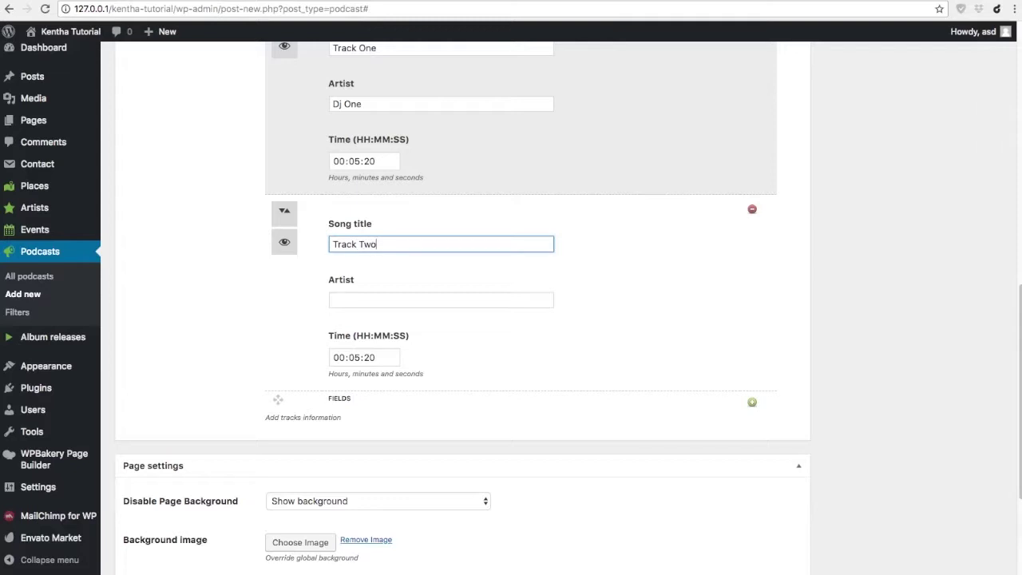
pyautogui.click(432, 297)
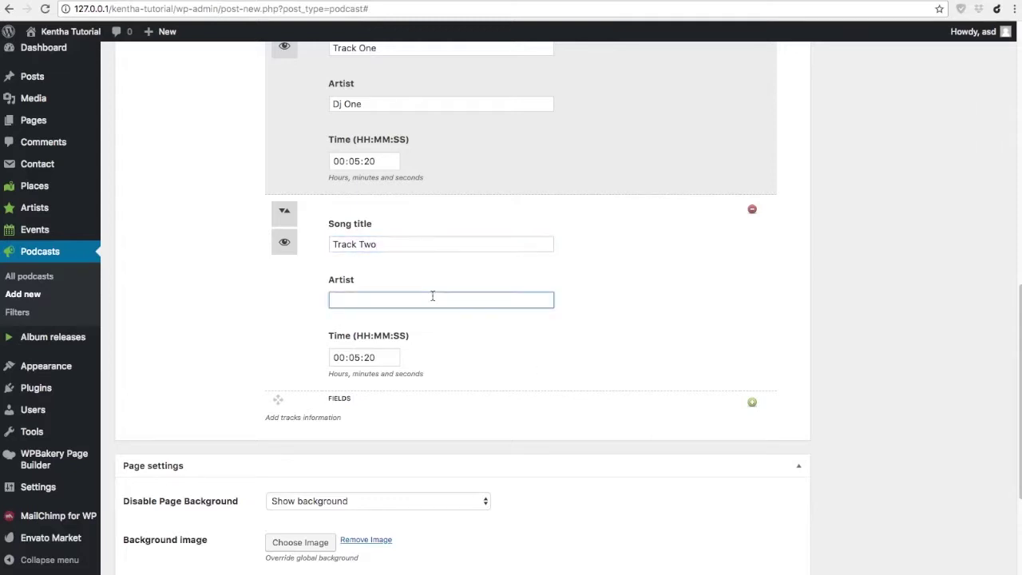
pyautogui.write('Dj Beta')
pyautogui.click(356, 359)
pyautogui.write('10')
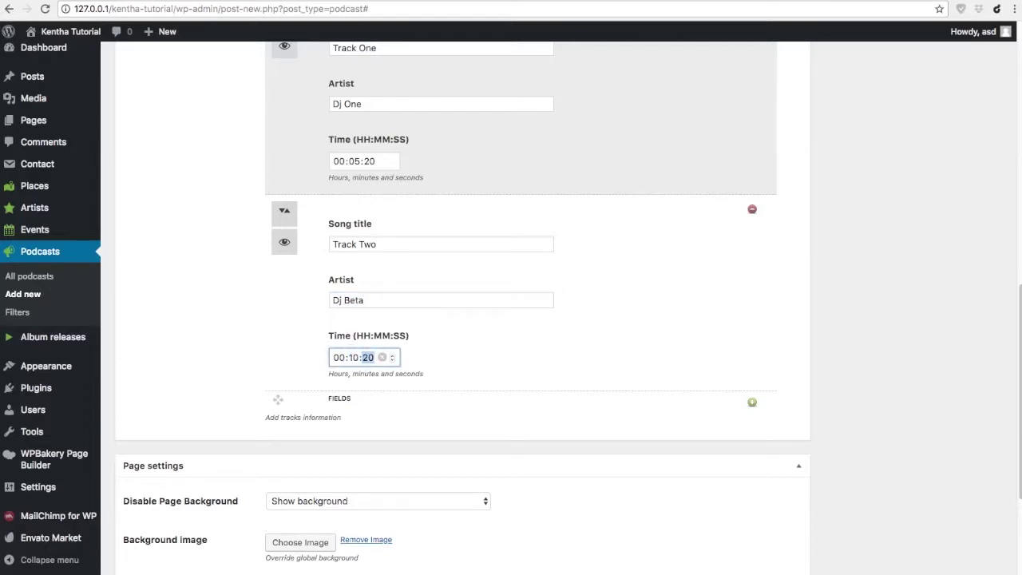
# - Add a third track row: Track Three by Dj Gamma at 00:15:20
pyautogui.click(754, 403)
pyautogui.scroll(-3, 759, 320)
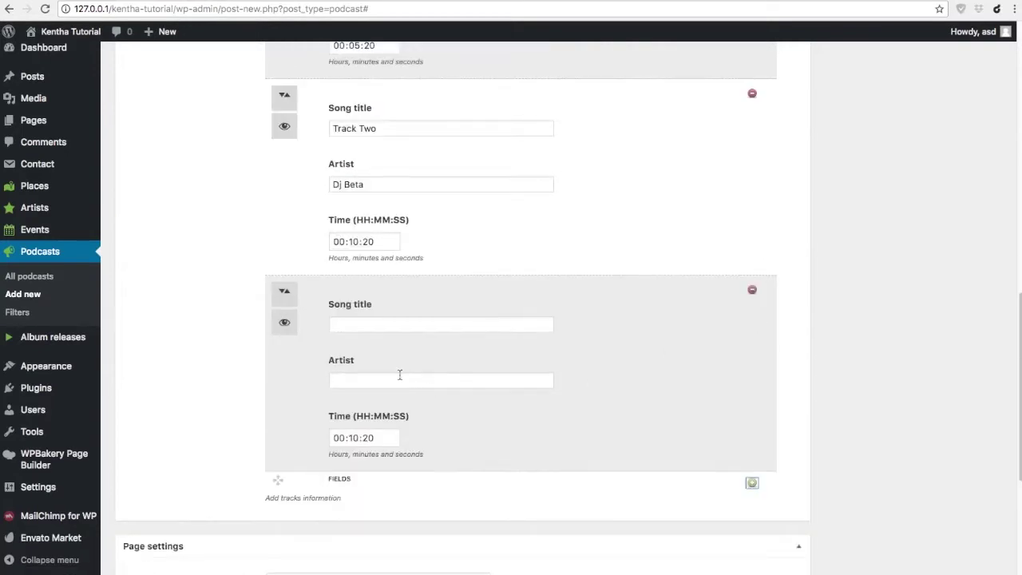
pyautogui.click(370, 325)
pyautogui.write('Track Thre')
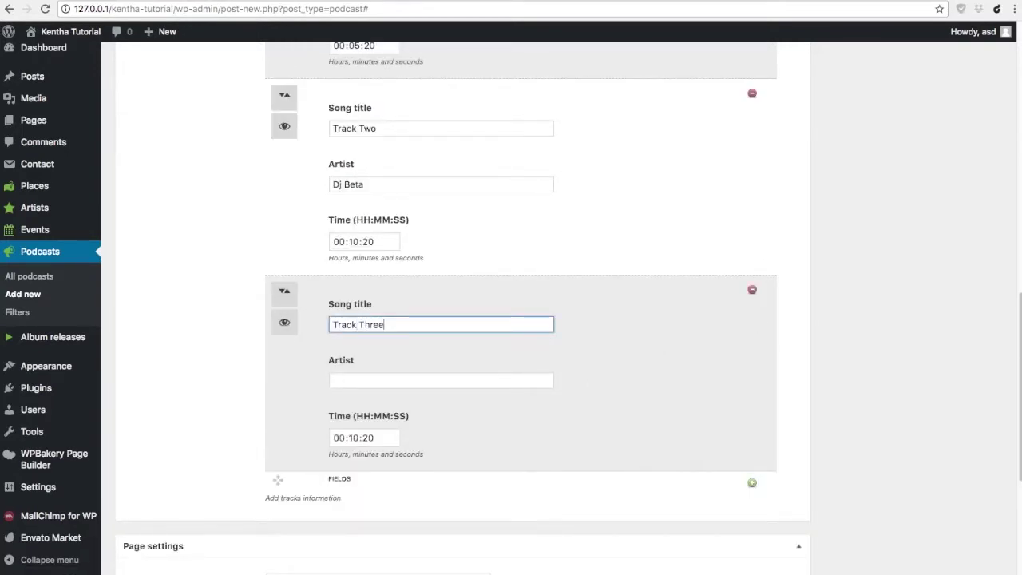
pyautogui.write('e')
pyautogui.press('Tab')
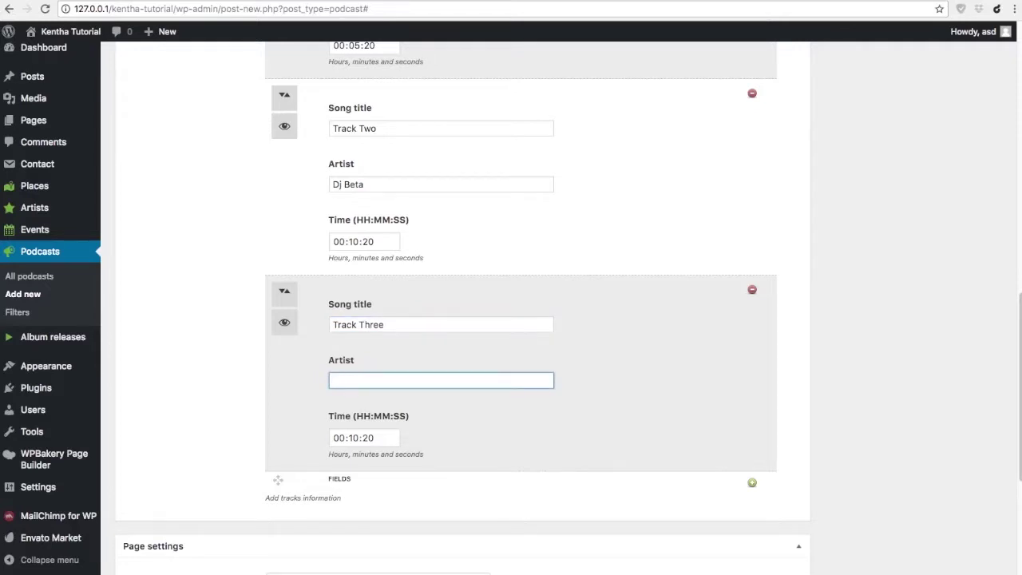
pyautogui.write('Dj Gamma')
pyautogui.click(351, 439)
pyautogui.write('15')
pyautogui.scroll(15, 472, 437)
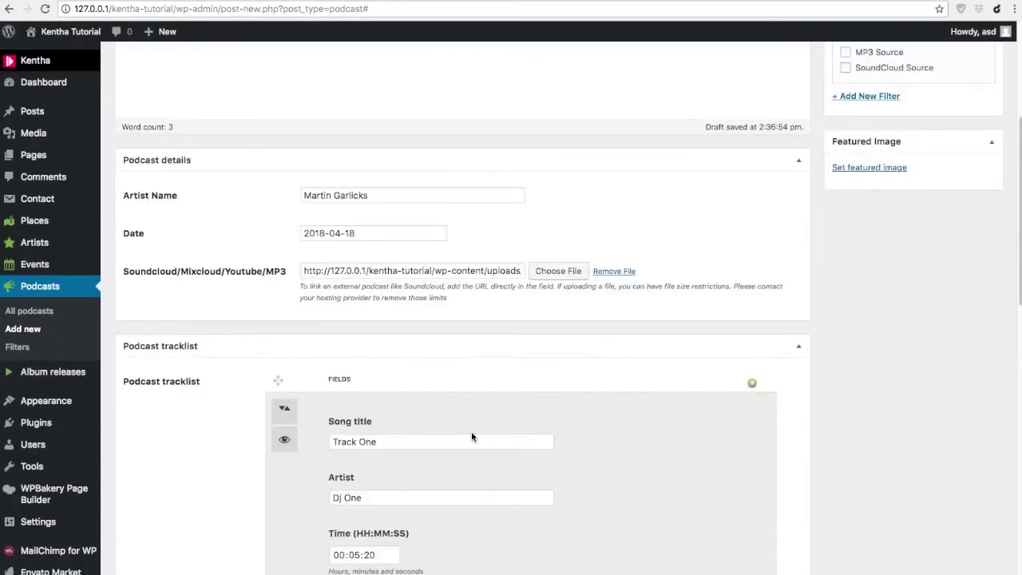
# - Upload pdc3.jpg and make it the podcast's featured image
pyautogui.click(874, 258)
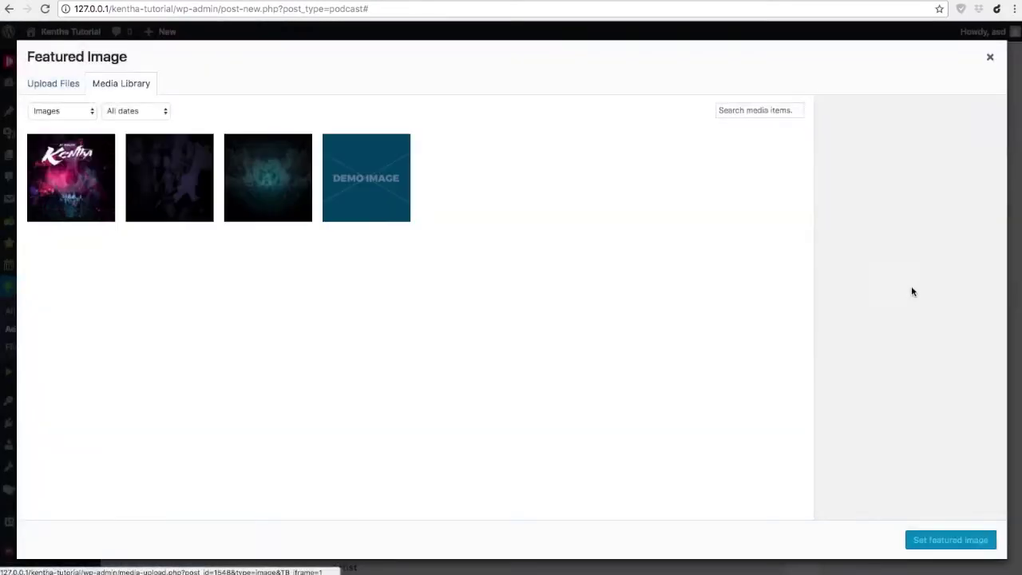
pyautogui.press('super+Tab')
pyautogui.moveTo(548, 245); pyautogui.dragTo(306, 367)
pyautogui.click(306, 367)
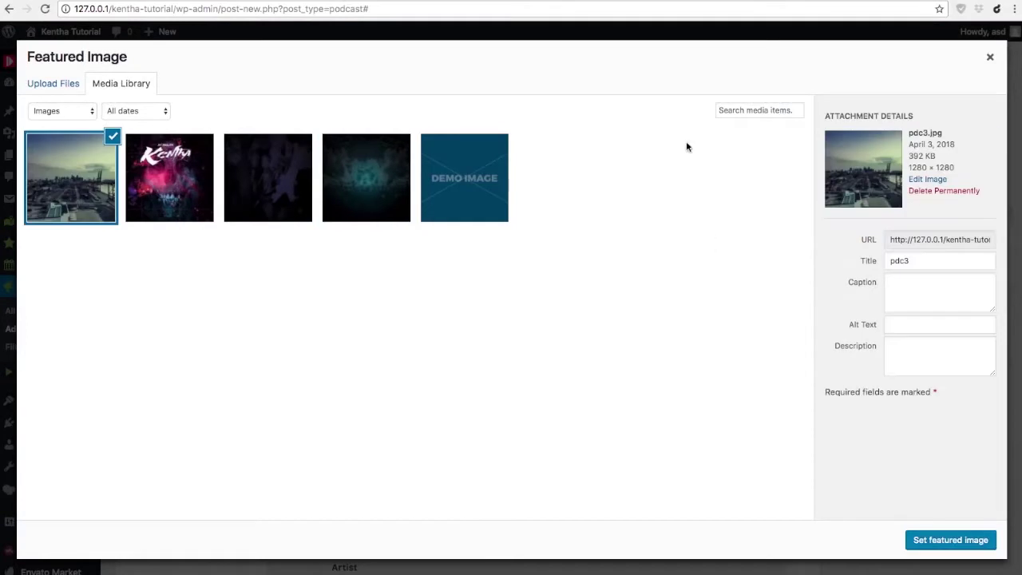
pyautogui.click(915, 540)
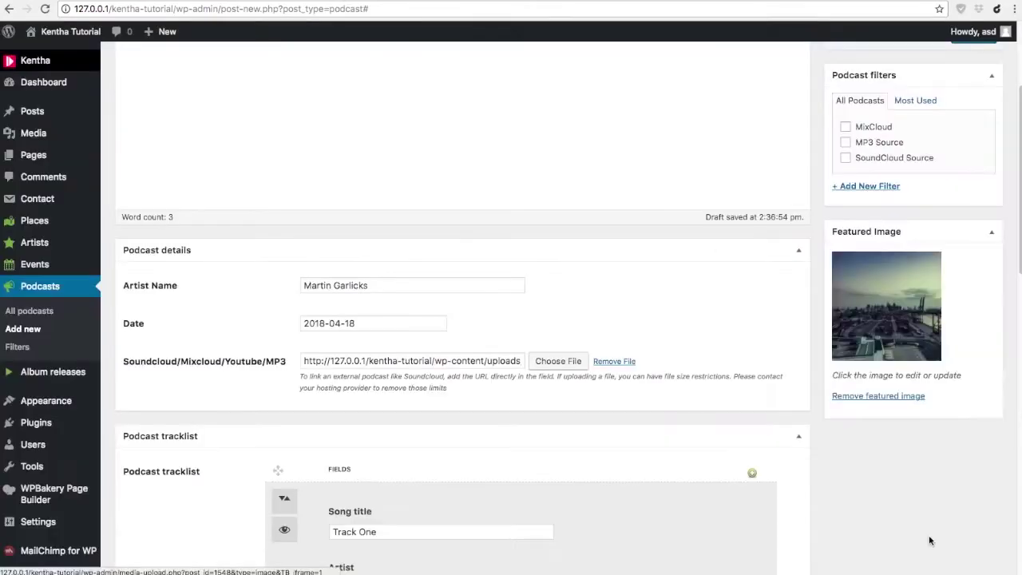
pyautogui.scroll(3, 924, 517)
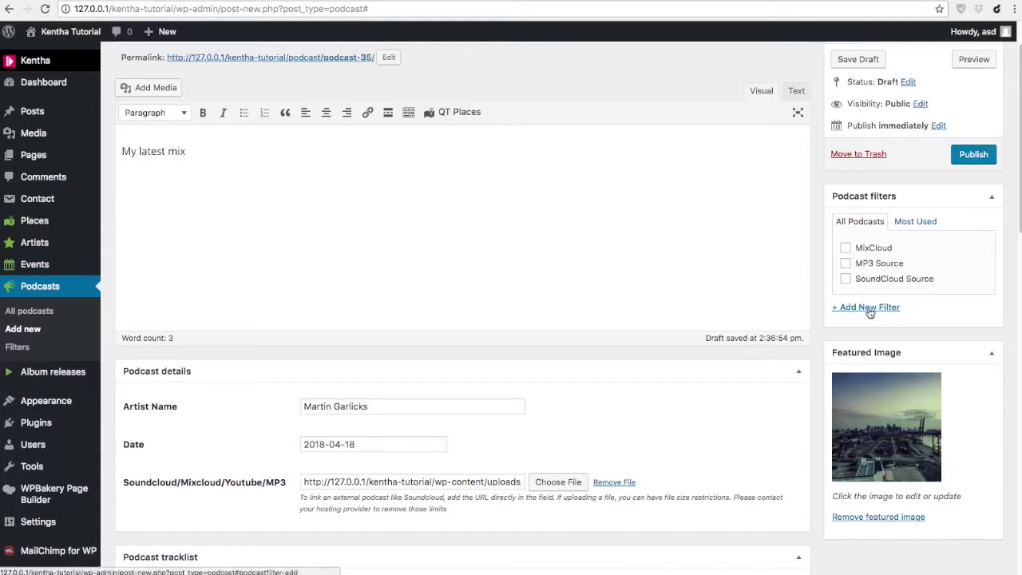
# - Create a new 'Techno' podcast filter and check it
pyautogui.click(867, 307)
pyautogui.write('Techno')
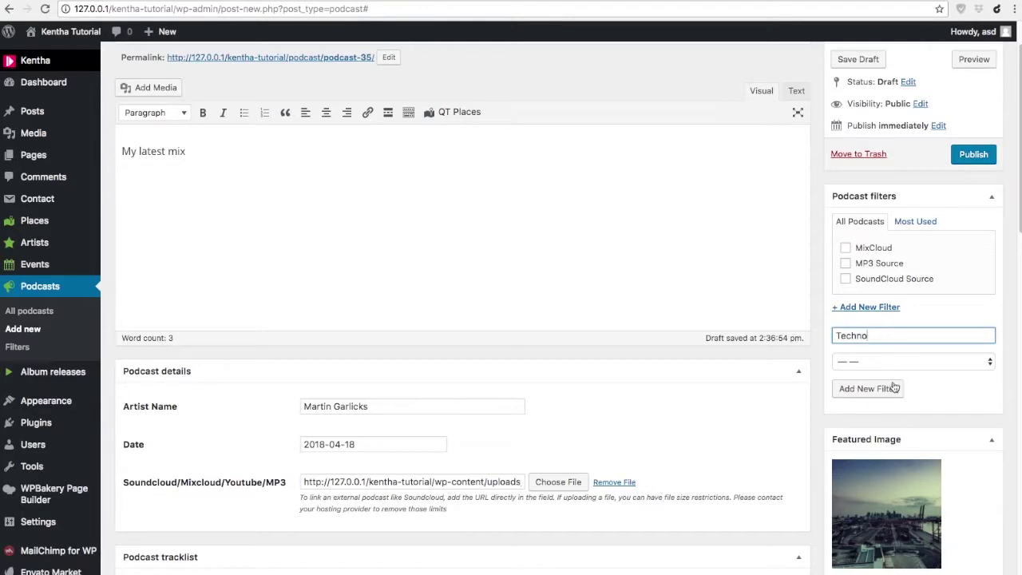
pyautogui.click(894, 388)
# - Publish the Podcast #35 post
pyautogui.scroll(1, 936, 378)
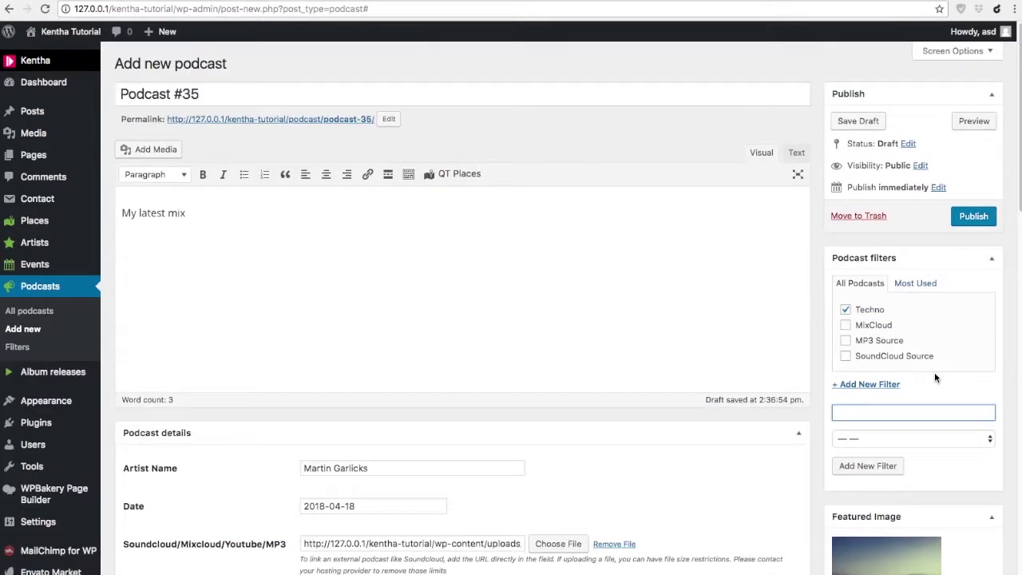
pyautogui.click(971, 216)
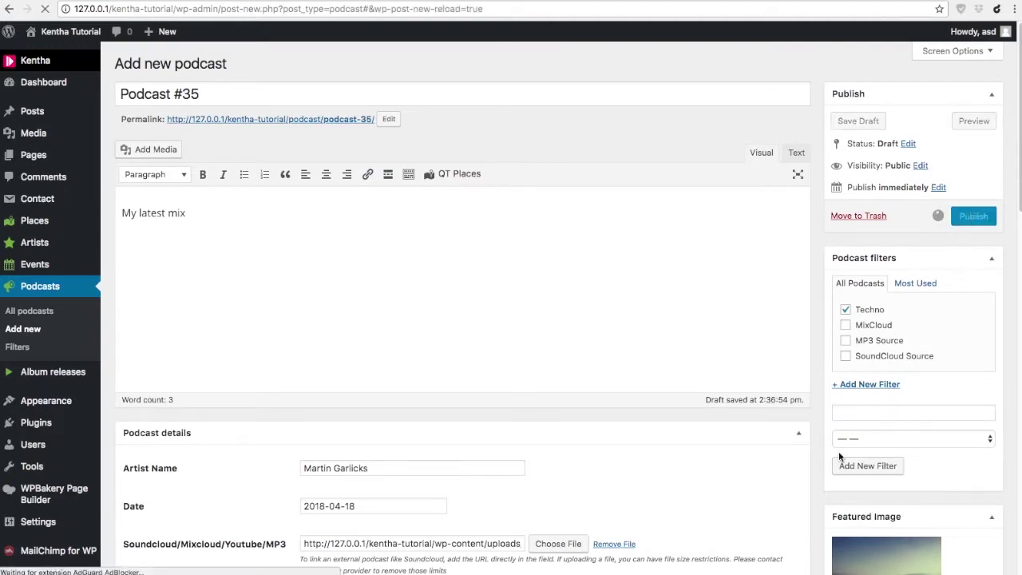
pyautogui.scroll(-5, 838, 453)
pyautogui.scroll(-6, 577, 395)
pyautogui.scroll(10, 577, 395)
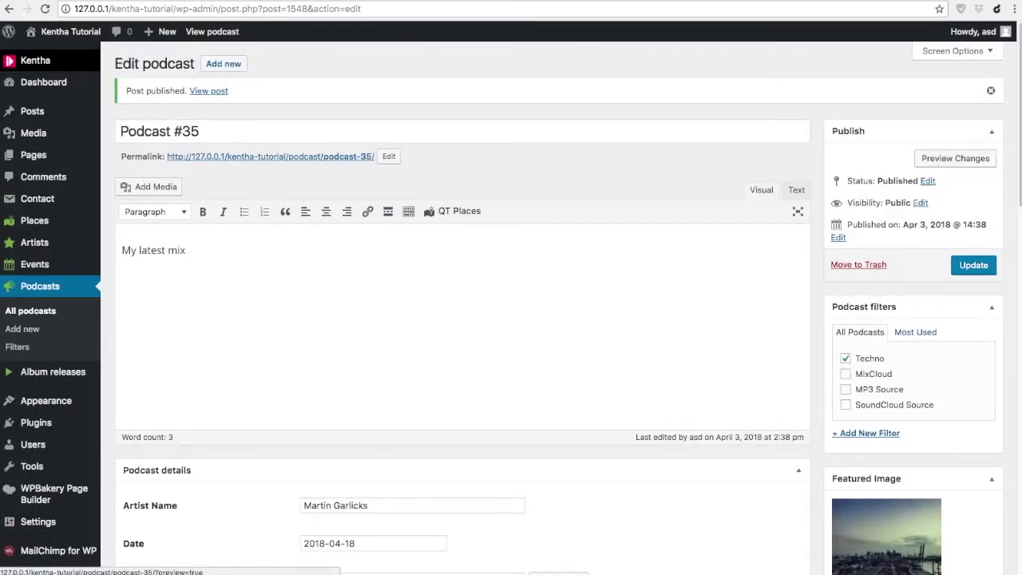
# - Copy the post's permalink and open the published podcast page
pyautogui.rightClick(315, 158)
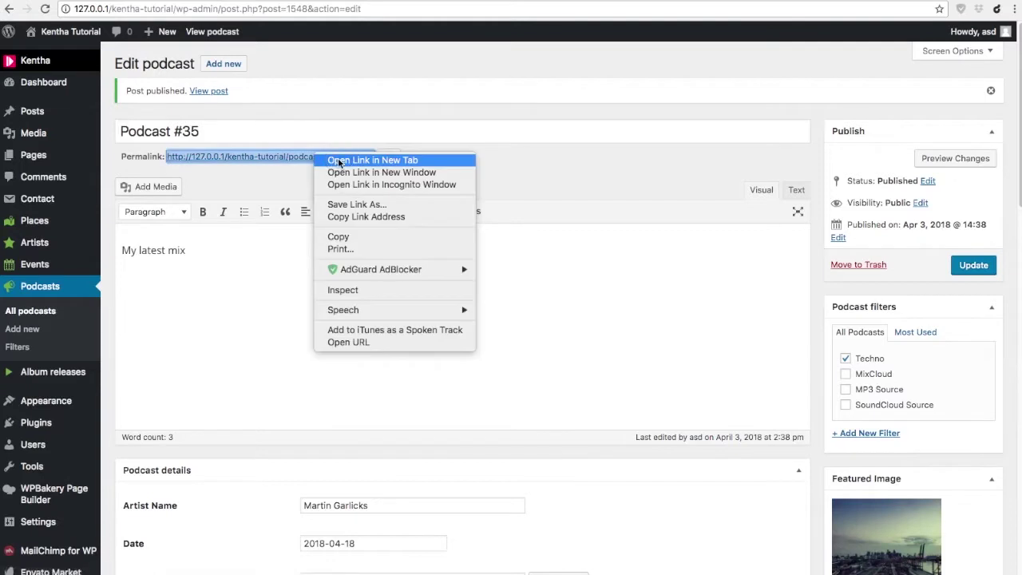
pyautogui.click(365, 217)
pyautogui.press('Return')
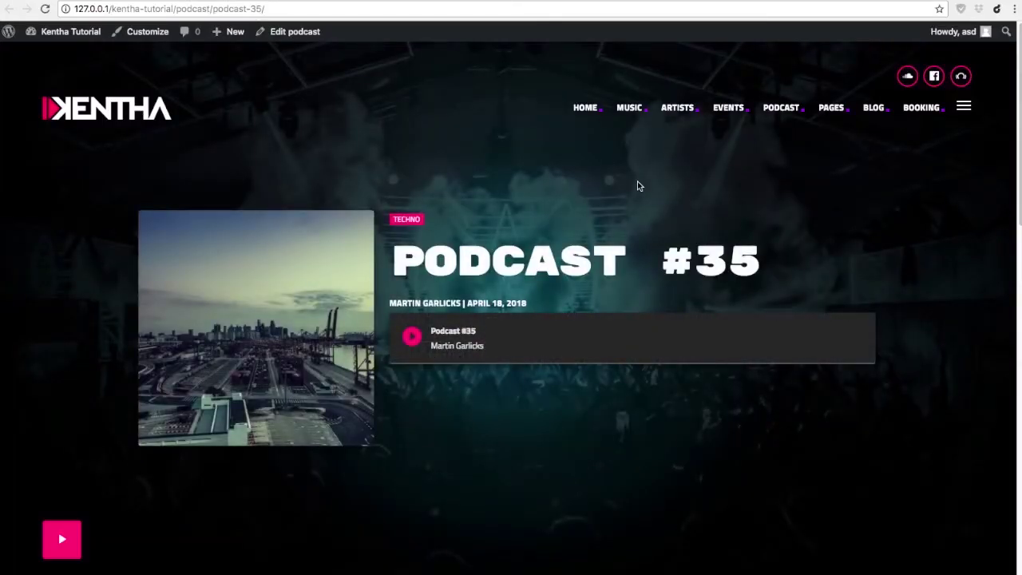
# - Show the three-track tracklist and start playing the mix
pyautogui.scroll(-4, 638, 183)
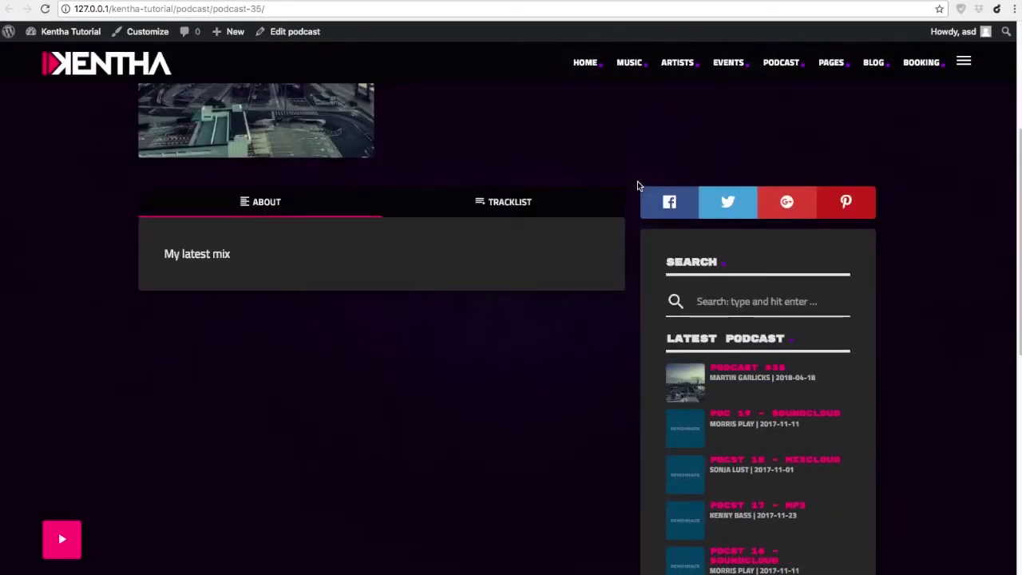
pyautogui.click(523, 202)
pyautogui.scroll(3, 441, 255)
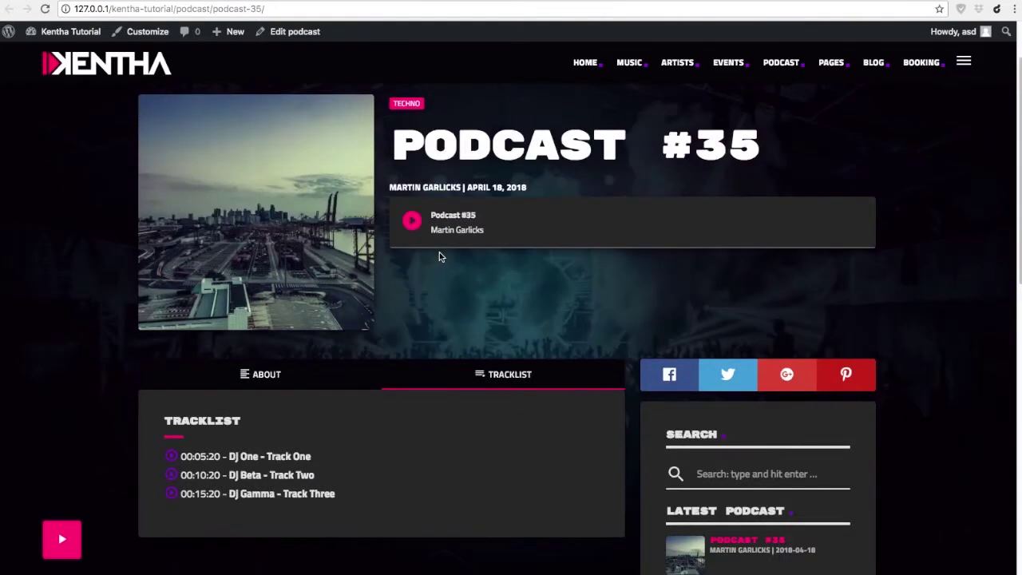
pyautogui.click(413, 226)
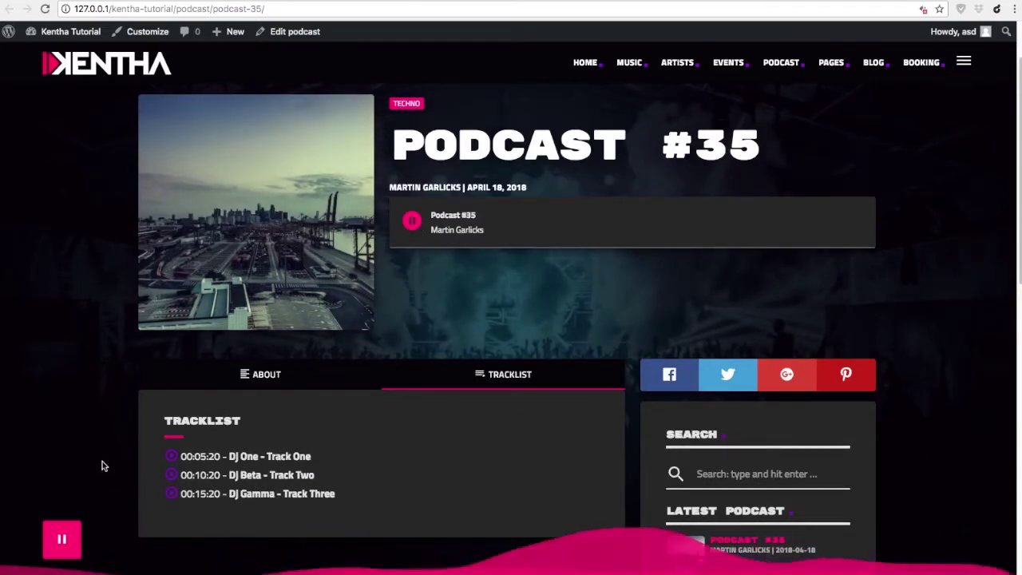
pyautogui.moveTo(99, 542)
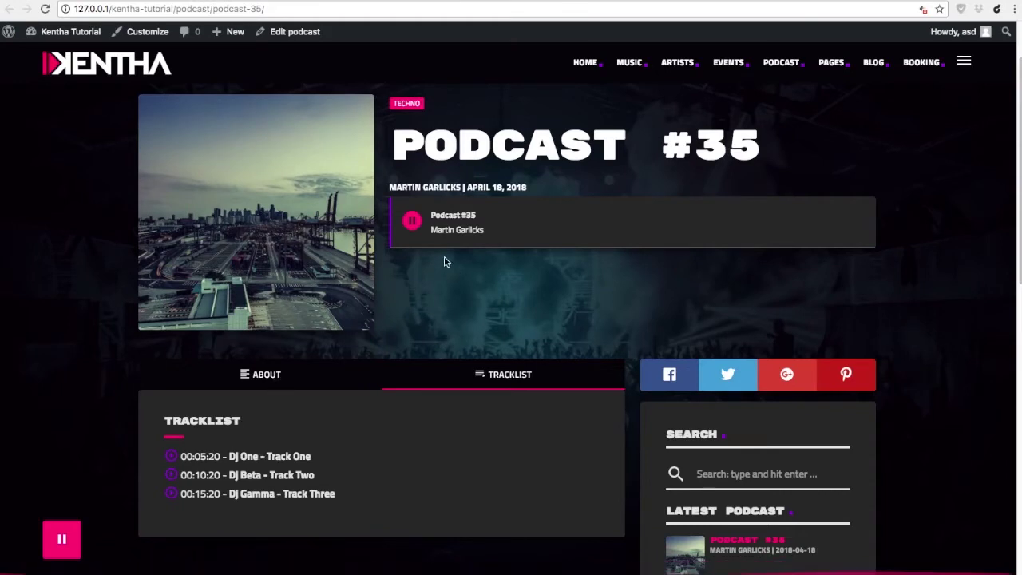
# - Jump playback to Track Two, then Track Three, and return to the About description
pyautogui.click(169, 477)
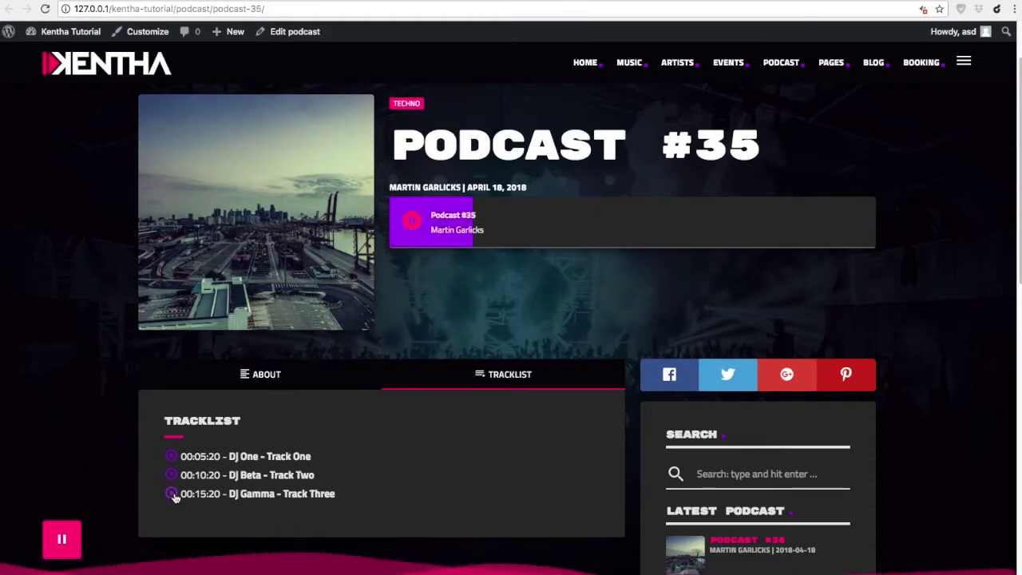
pyautogui.click(171, 495)
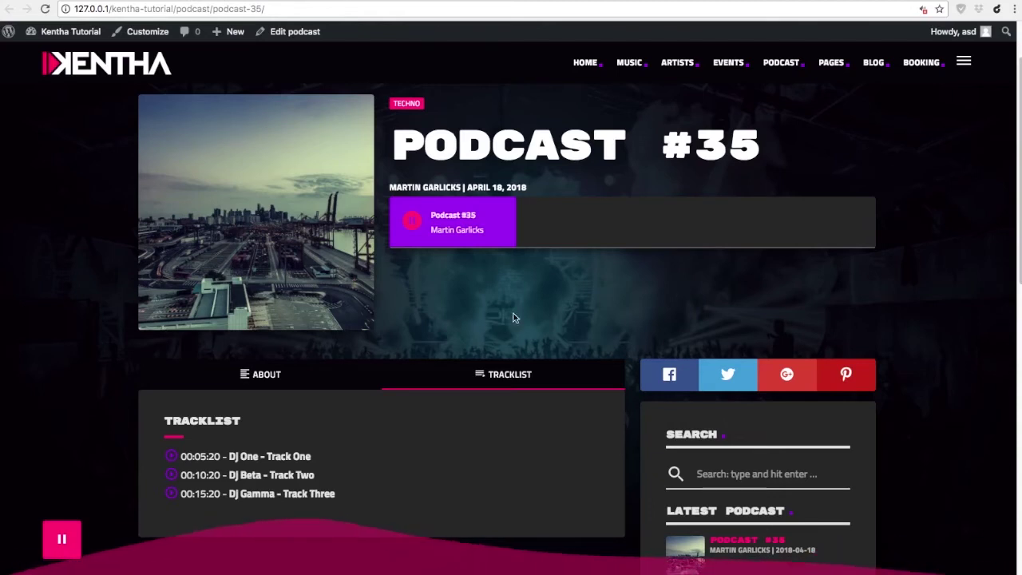
pyautogui.click(278, 374)
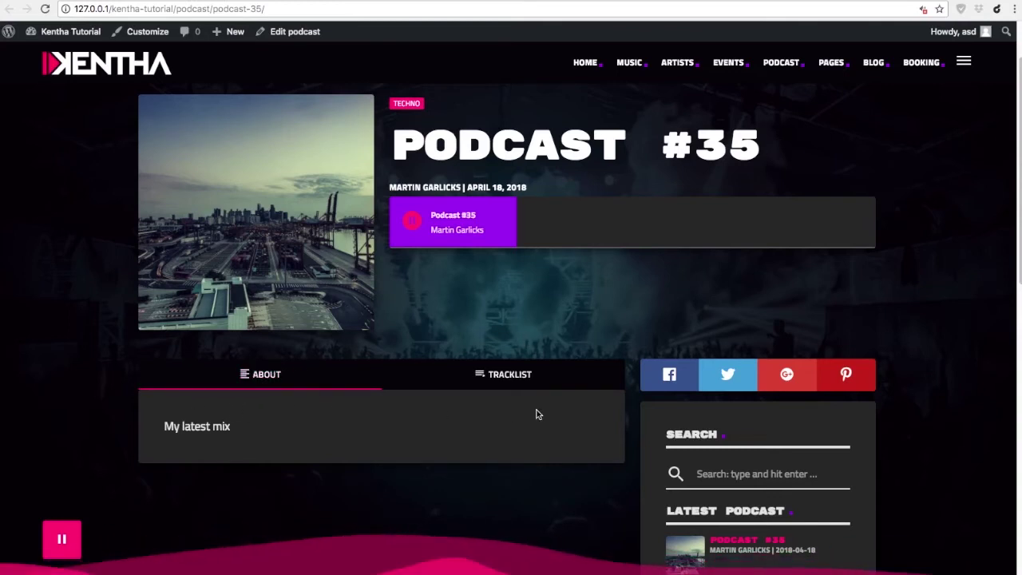
pyautogui.scroll(3, 525, 256)
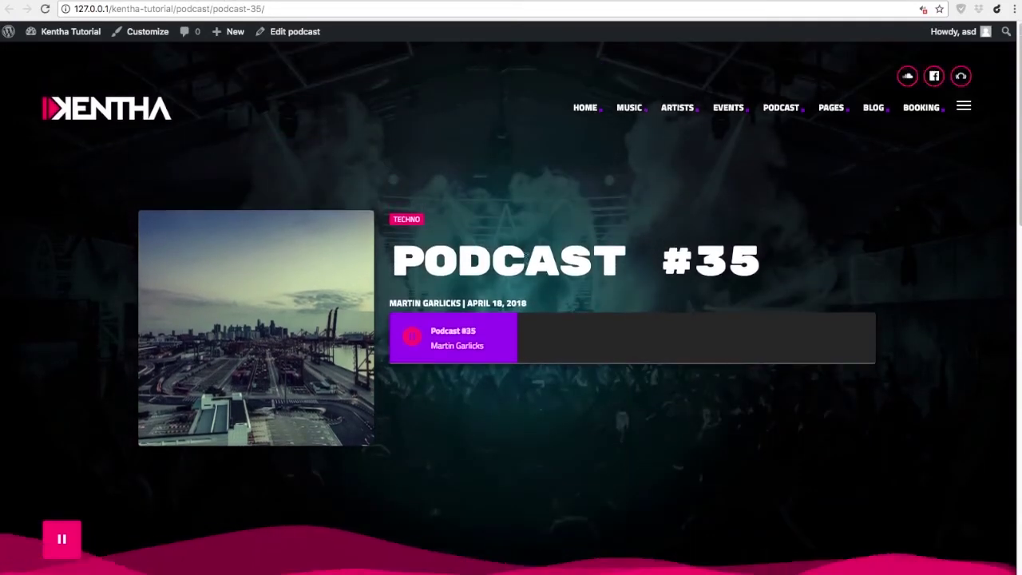
# - Browse the Techno filter archive and Podcast #35 card, then return to the edit screen
pyautogui.click(413, 226)
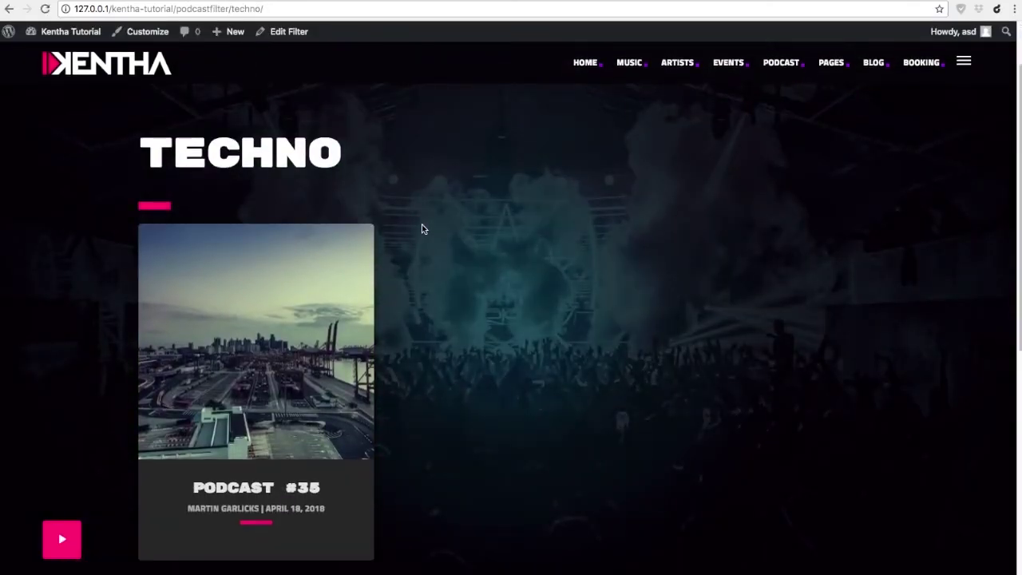
pyautogui.click(274, 349)
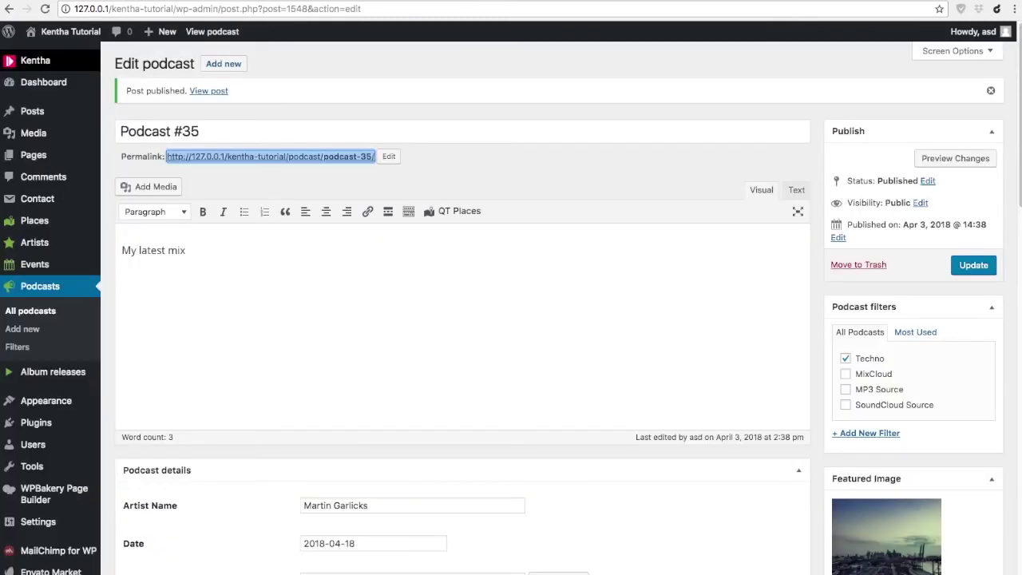
pyautogui.click(465, 177)
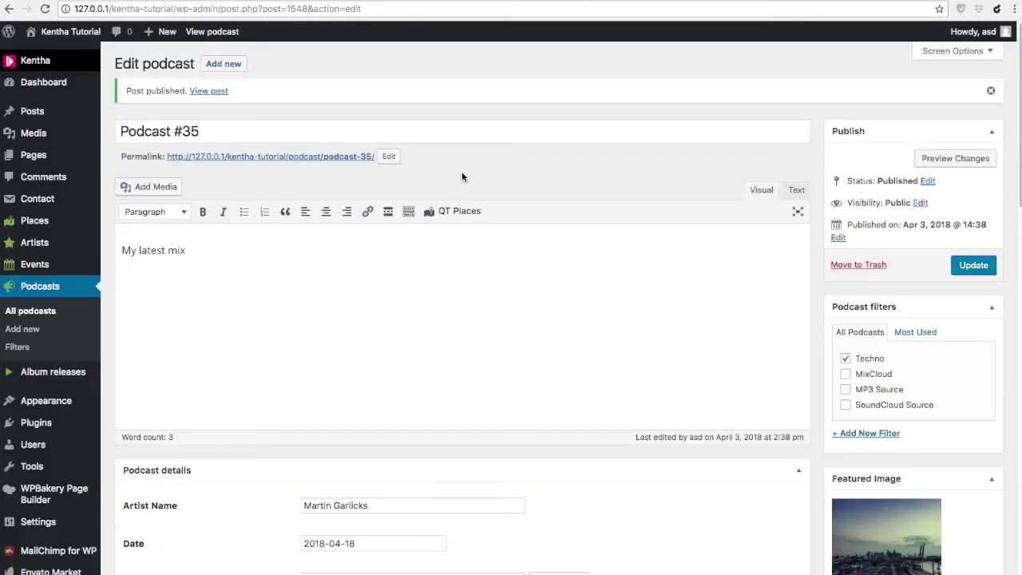